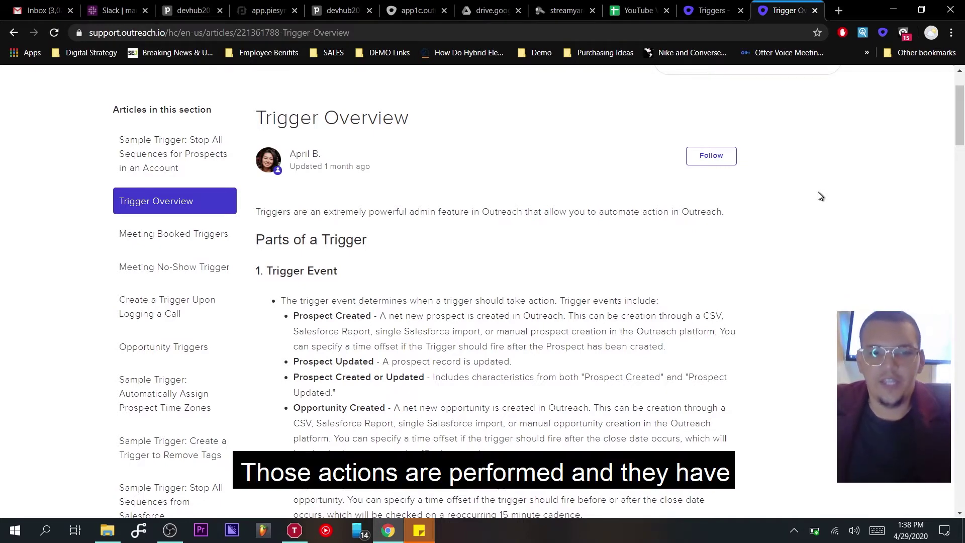
Read through the trigger events in the Trigger Overview article, from Prospect Created to Meeting No-Show.
{"action": "scroll", "coordinate": [660, 312], "scroll_direction": "down", "scroll_amount": 1}
{"action": "scroll", "coordinate": [660, 311], "scroll_direction": "down", "scroll_amount": 4}
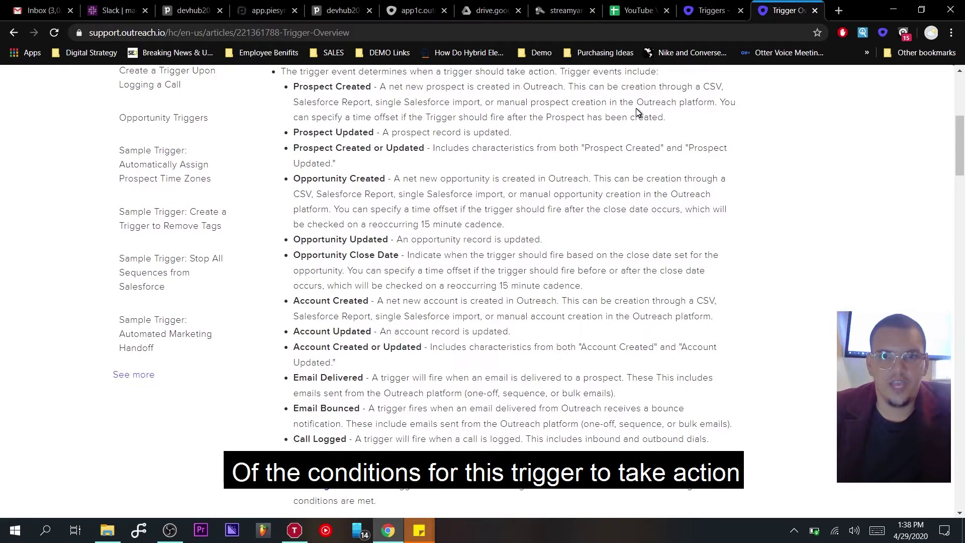
{"action": "scroll", "coordinate": [513, 103], "scroll_direction": "down", "scroll_amount": 1}
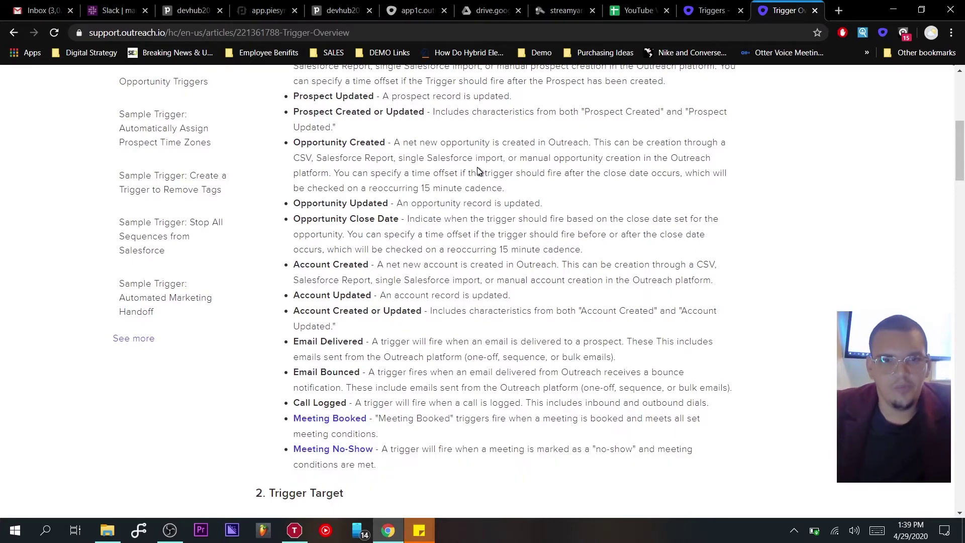
{"action": "scroll", "coordinate": [476, 166], "scroll_direction": "down", "scroll_amount": 1}
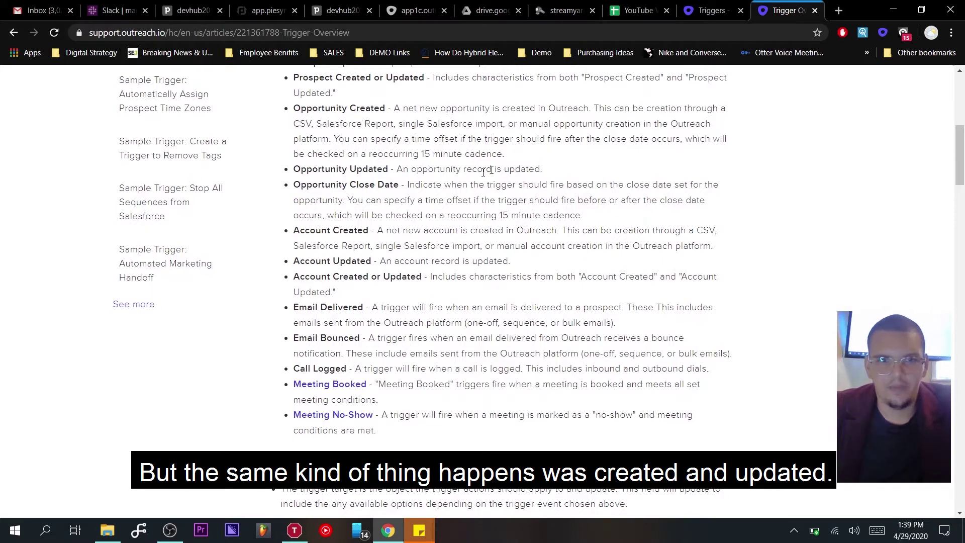
{"action": "scroll", "coordinate": [446, 181], "scroll_direction": "down", "scroll_amount": 1}
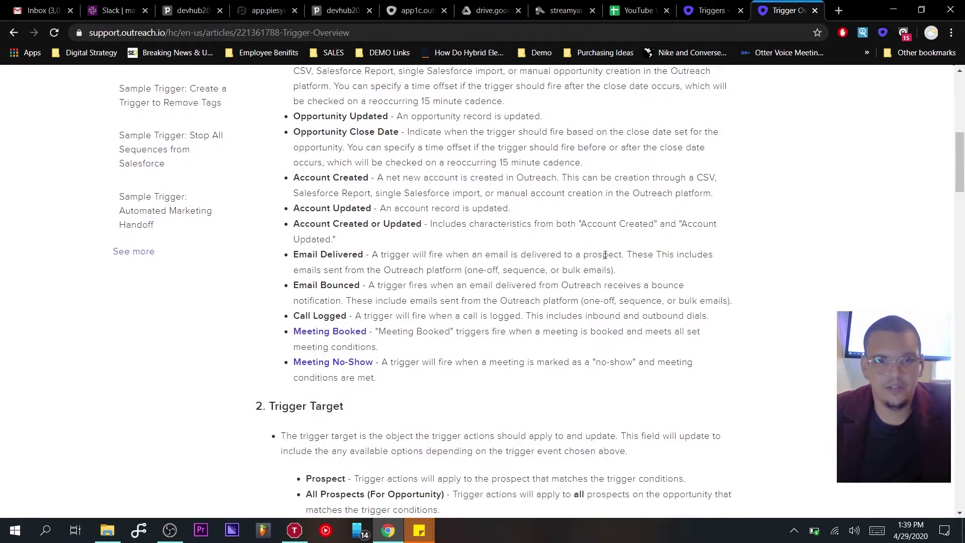
{"action": "scroll", "coordinate": [603, 251], "scroll_direction": "down", "scroll_amount": 1}
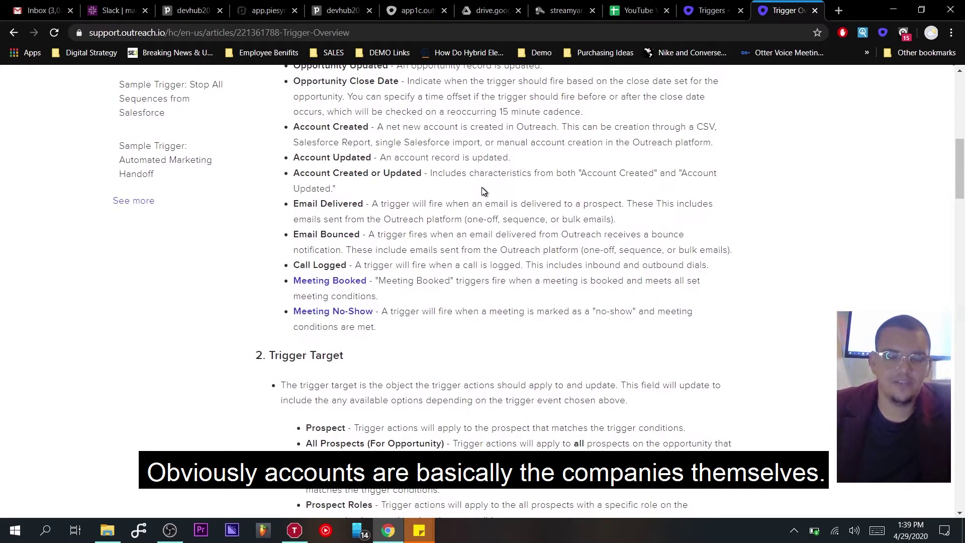
{"action": "scroll", "coordinate": [482, 191], "scroll_direction": "down", "scroll_amount": 1}
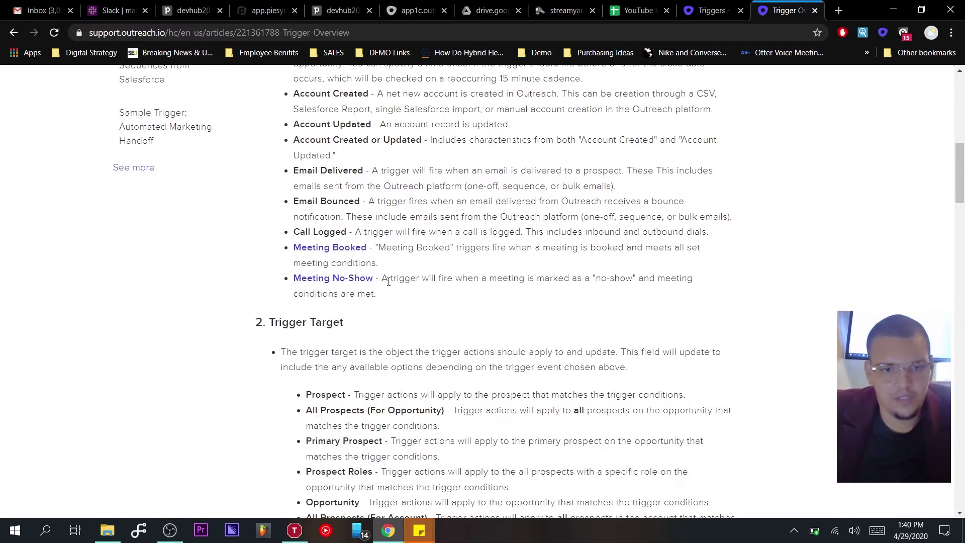
Read the article's sections on trigger target, conditions and actions, and skim the rest through the Create a Trigger instructions.
{"action": "scroll", "coordinate": [388, 281], "scroll_direction": "down", "scroll_amount": 3}
{"action": "scroll", "coordinate": [388, 282], "scroll_direction": "down", "scroll_amount": 1}
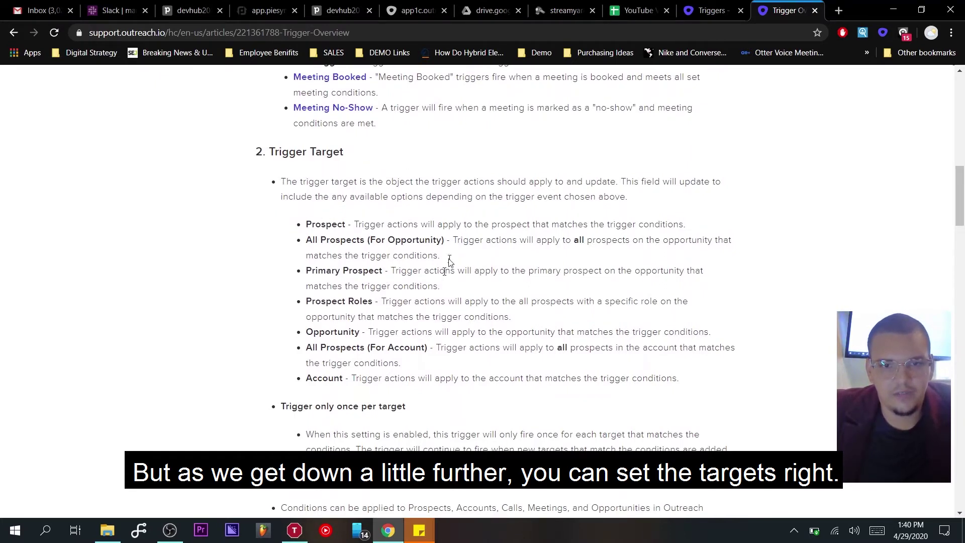
{"action": "scroll", "coordinate": [479, 403], "scroll_direction": "down", "scroll_amount": 4}
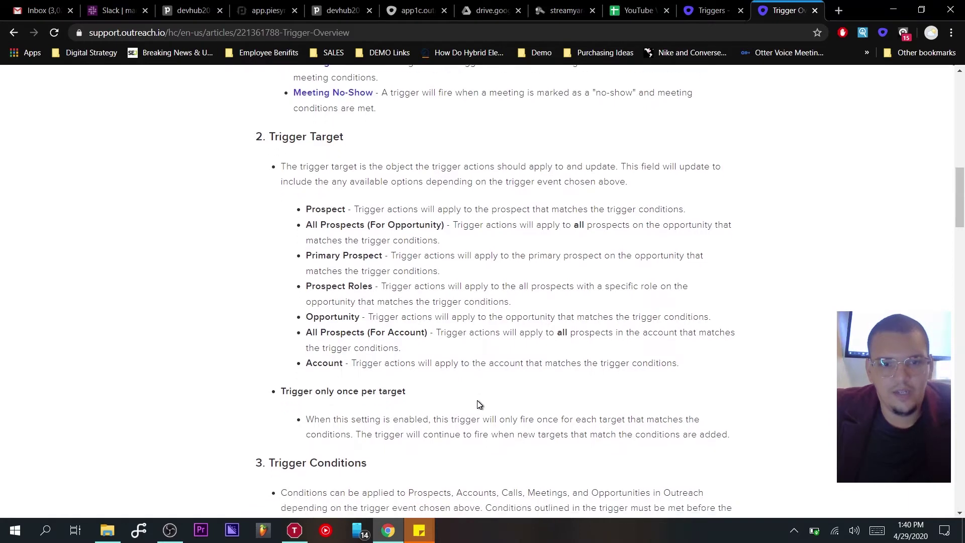
{"action": "scroll", "coordinate": [479, 400], "scroll_direction": "down", "scroll_amount": 5}
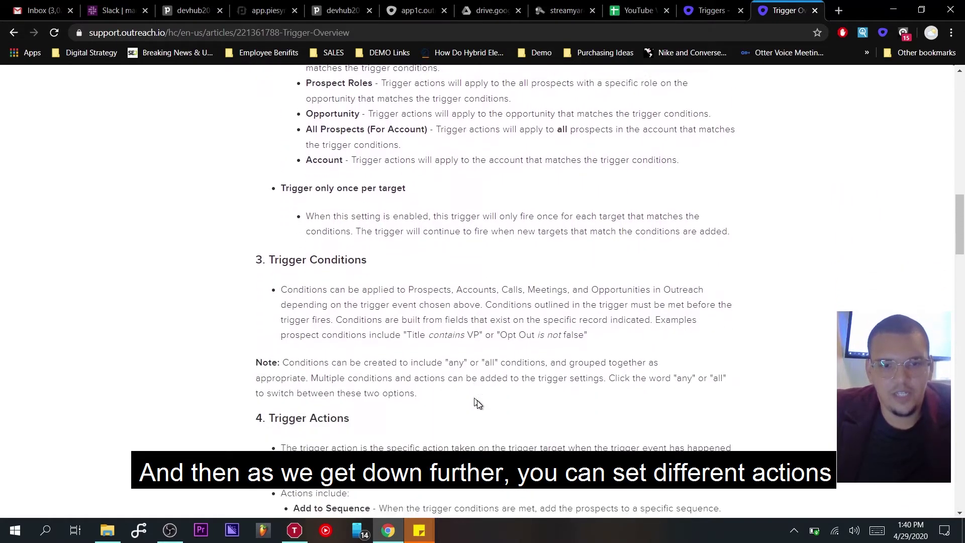
{"action": "scroll", "coordinate": [479, 401], "scroll_direction": "down", "scroll_amount": 3}
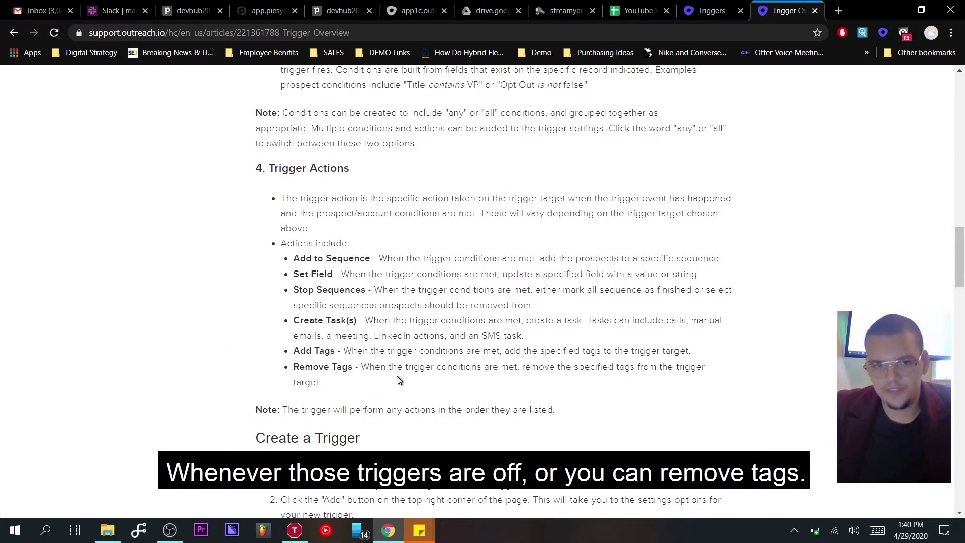
{"action": "scroll", "coordinate": [397, 374], "scroll_direction": "down", "scroll_amount": 9}
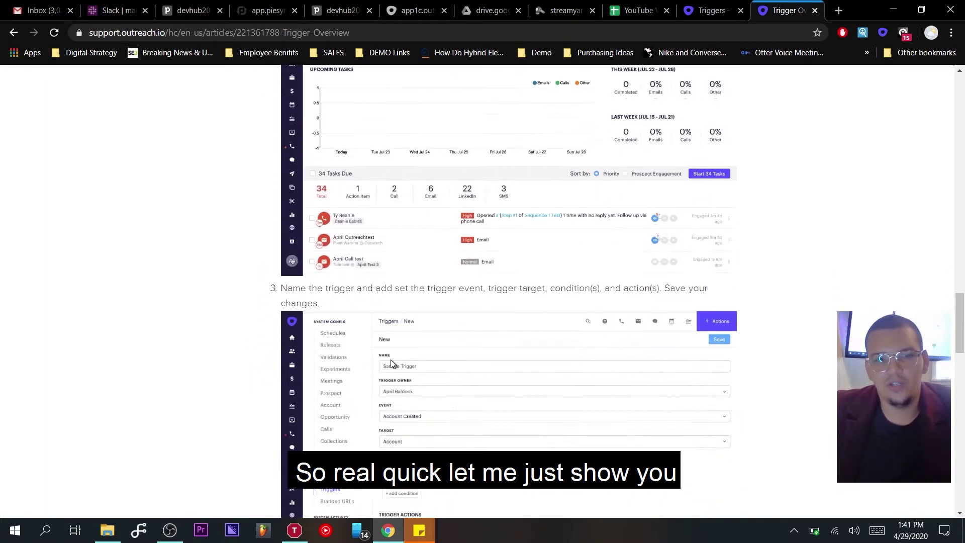
{"action": "scroll", "coordinate": [390, 360], "scroll_direction": "down", "scroll_amount": 20}
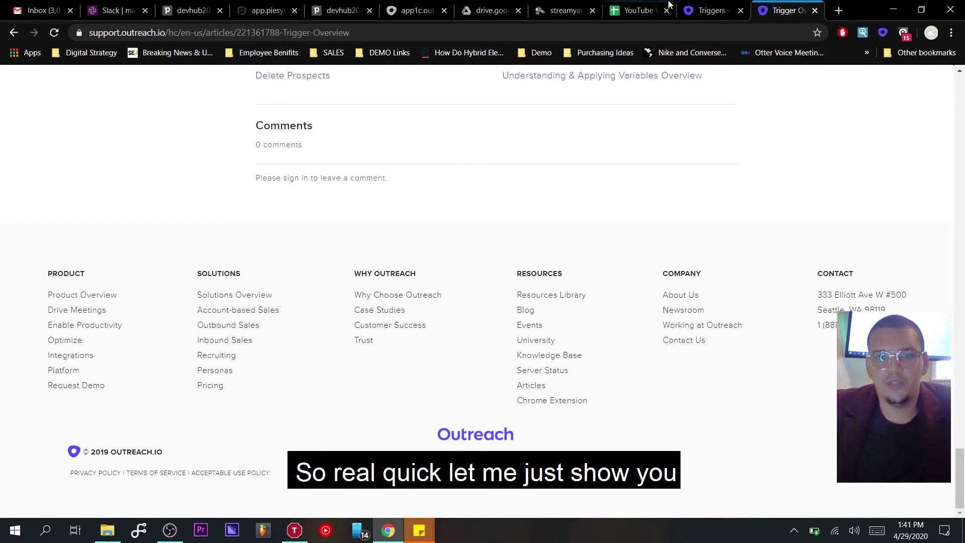
Open the "New lead entering Sales Cycle" trigger in Outreach and review its prospect conditions and trigger actions.
{"action": "left_click", "coordinate": [709, 10]}
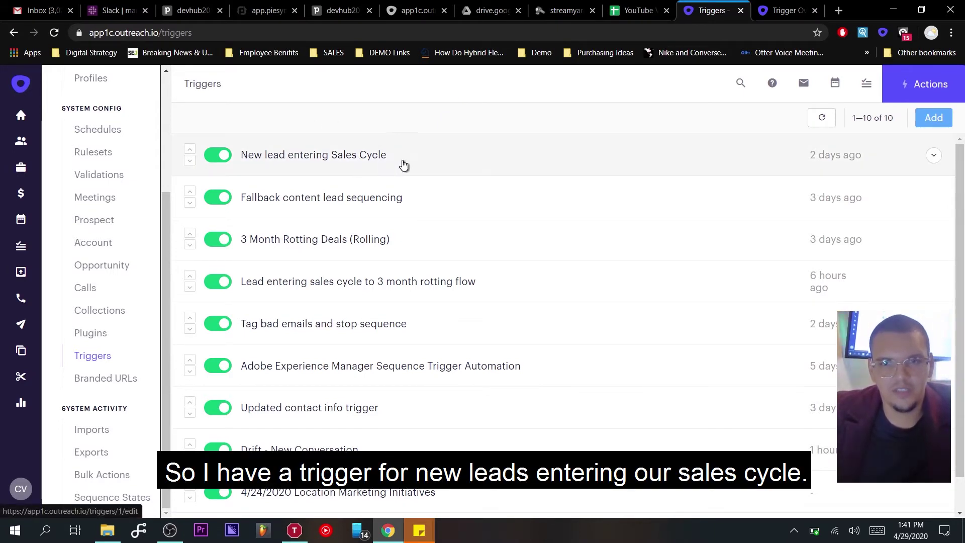
{"action": "left_click", "coordinate": [402, 164]}
{"action": "scroll", "coordinate": [454, 304], "scroll_direction": "down", "scroll_amount": 4}
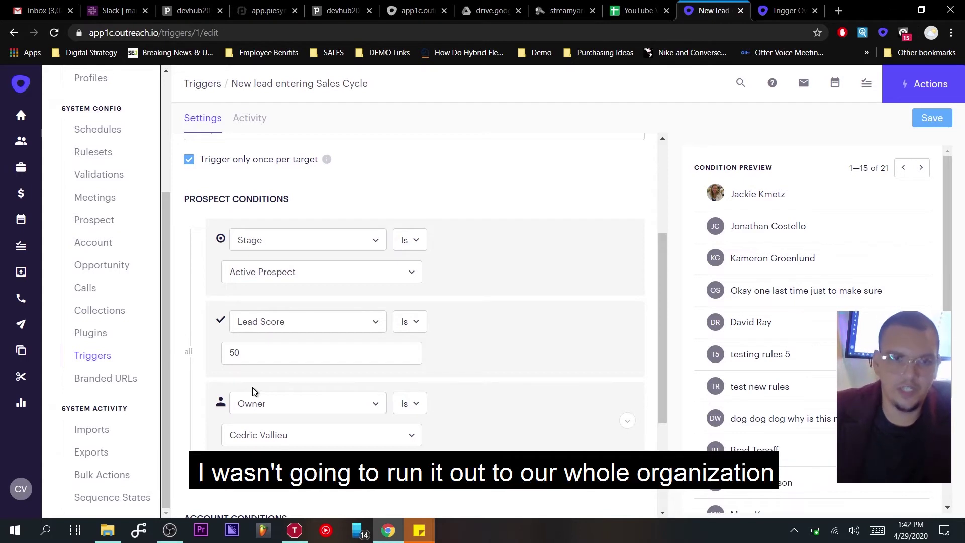
{"action": "scroll", "coordinate": [505, 315], "scroll_direction": "down", "scroll_amount": 3}
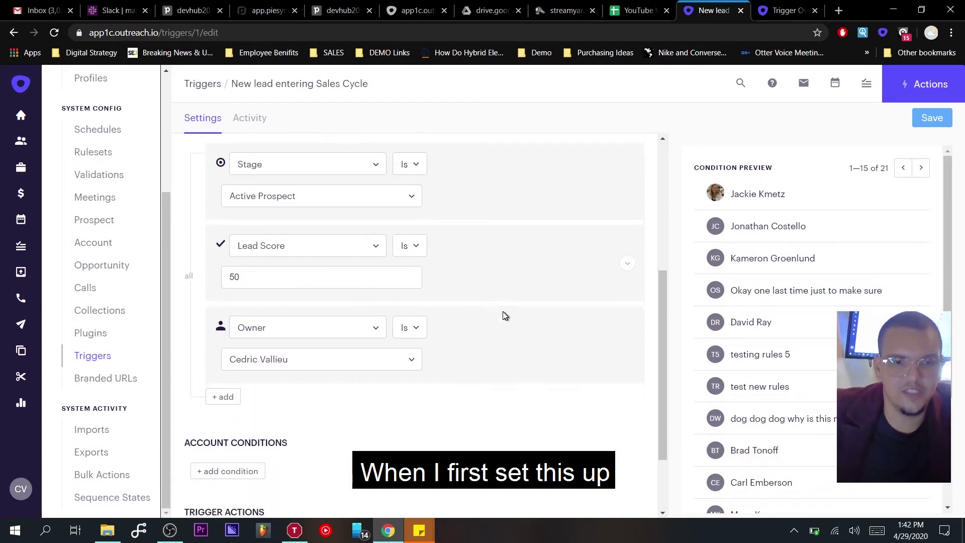
{"action": "scroll", "coordinate": [504, 316], "scroll_direction": "down", "scroll_amount": 1}
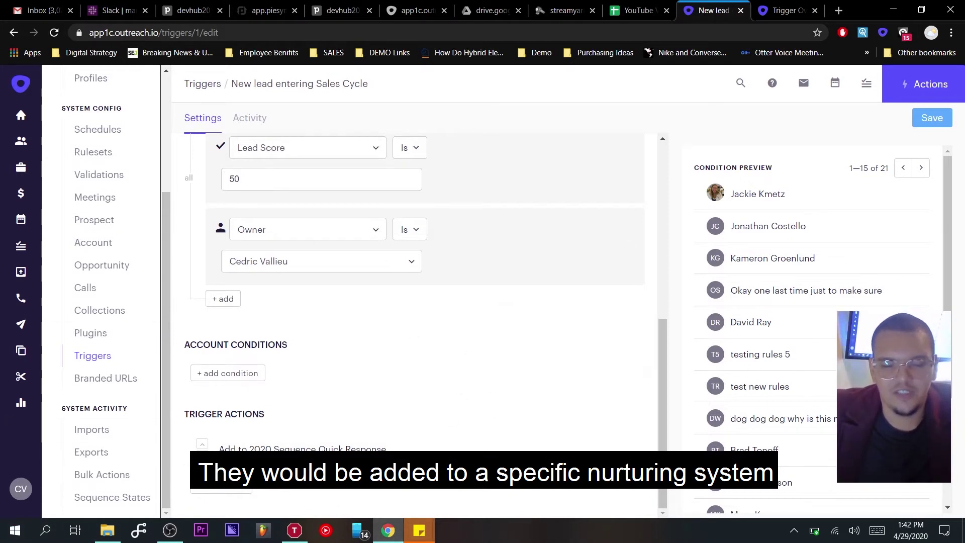
{"action": "scroll", "coordinate": [478, 311], "scroll_direction": "up", "scroll_amount": 3}
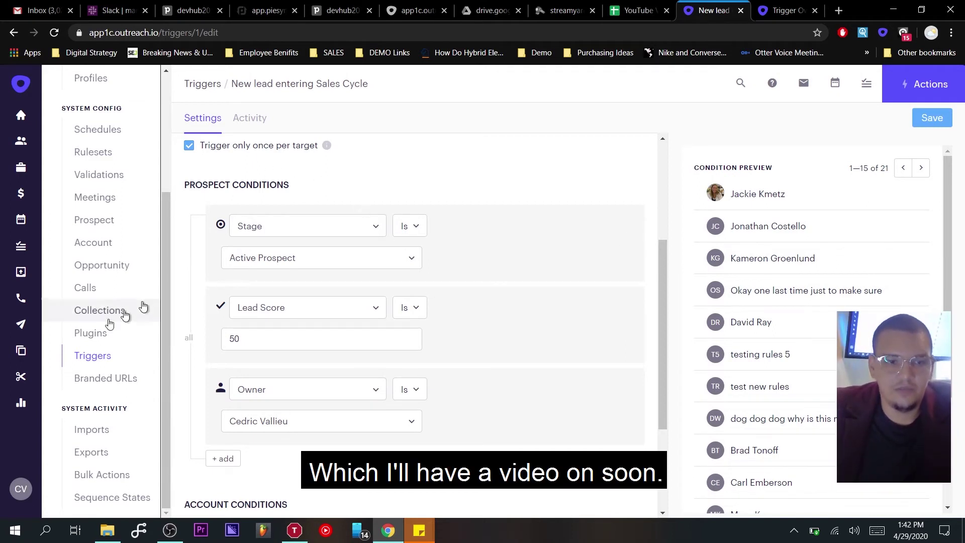
Go back to the triggers list, open "Tag bad emails and stop sequence", and review its event, target and prospect conditions.
{"action": "left_click", "coordinate": [101, 356]}
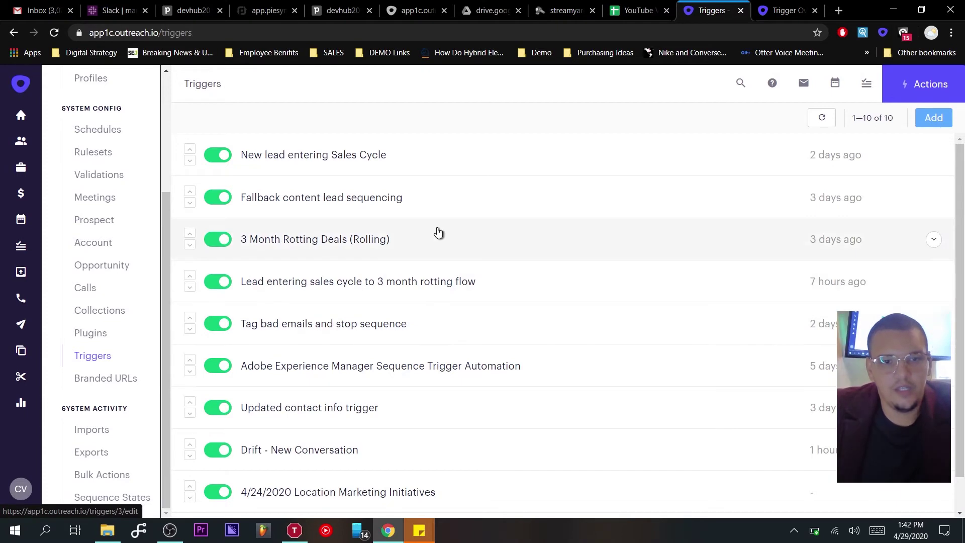
{"action": "scroll", "coordinate": [461, 317], "scroll_direction": "down", "scroll_amount": 1}
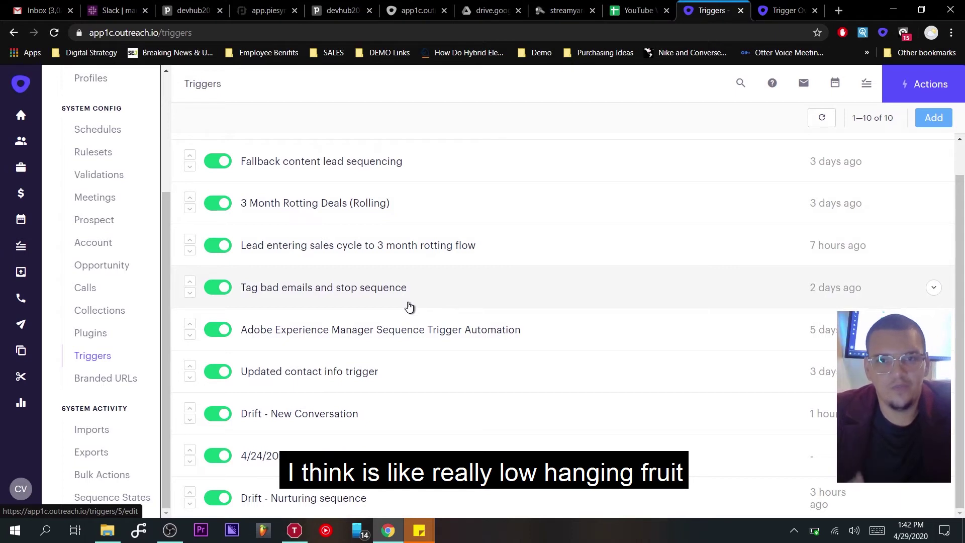
{"action": "left_click", "coordinate": [410, 305]}
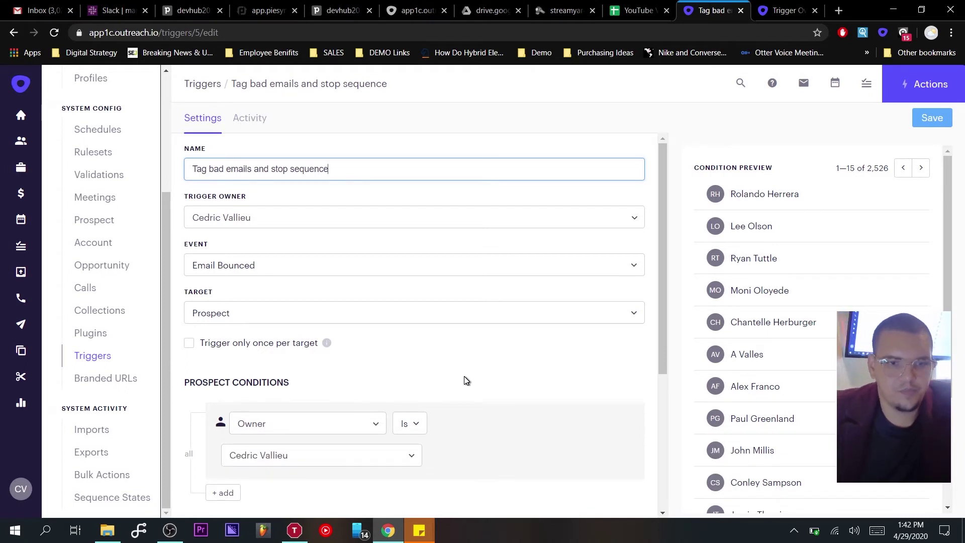
{"action": "scroll", "coordinate": [466, 380], "scroll_direction": "down", "scroll_amount": 3}
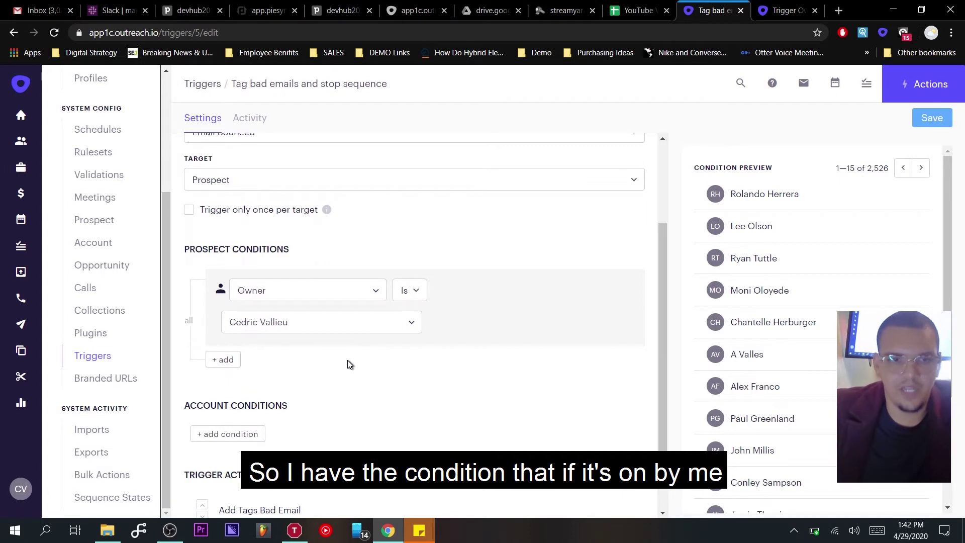
{"action": "scroll", "coordinate": [519, 367], "scroll_direction": "up", "scroll_amount": 2}
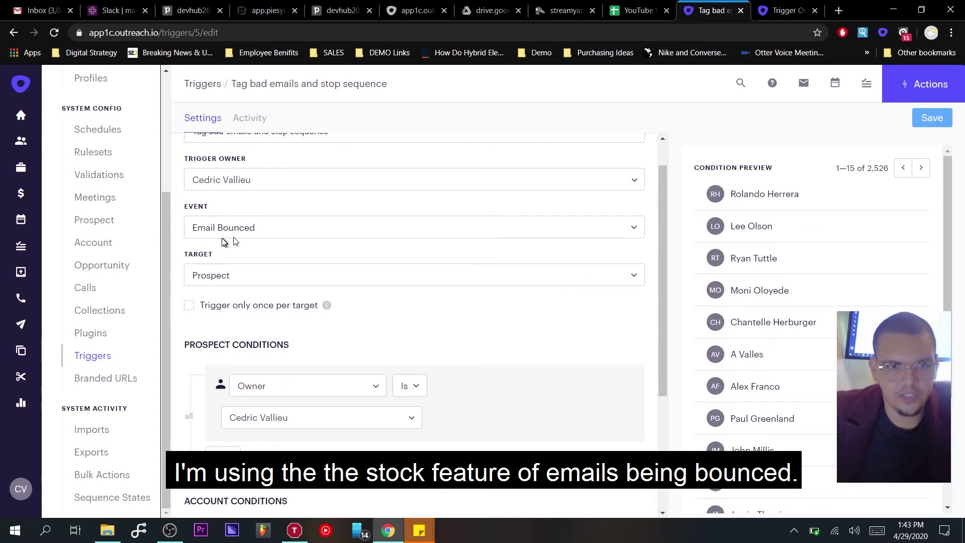
Return to the Trigger Overview article and look up the Email Bounced entry among the trigger events.
{"action": "left_click", "coordinate": [791, 14]}
{"action": "scroll", "coordinate": [494, 214], "scroll_direction": "up", "scroll_amount": 10}
{"action": "scroll", "coordinate": [493, 215], "scroll_direction": "up", "scroll_amount": 20}
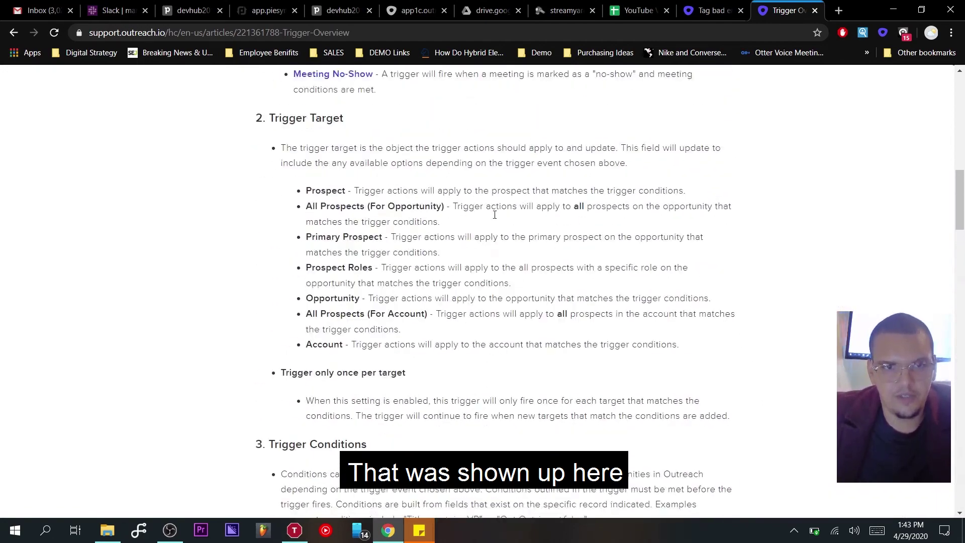
{"action": "scroll", "coordinate": [495, 215], "scroll_direction": "up", "scroll_amount": 8}
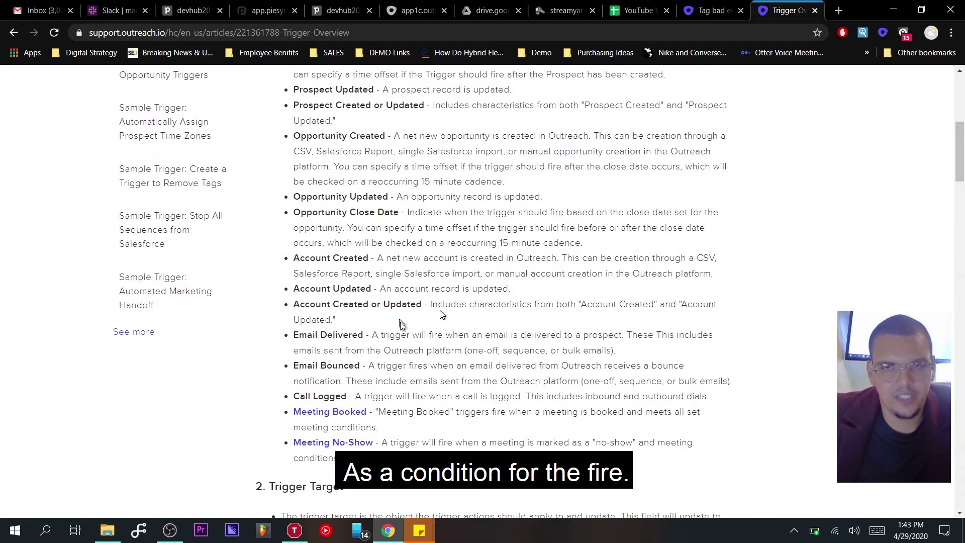
Back in the bad-email trigger, review its settings and actions, inspecting and closing the details of the Add Tags Bad Email action.
{"action": "left_click", "coordinate": [713, 15]}
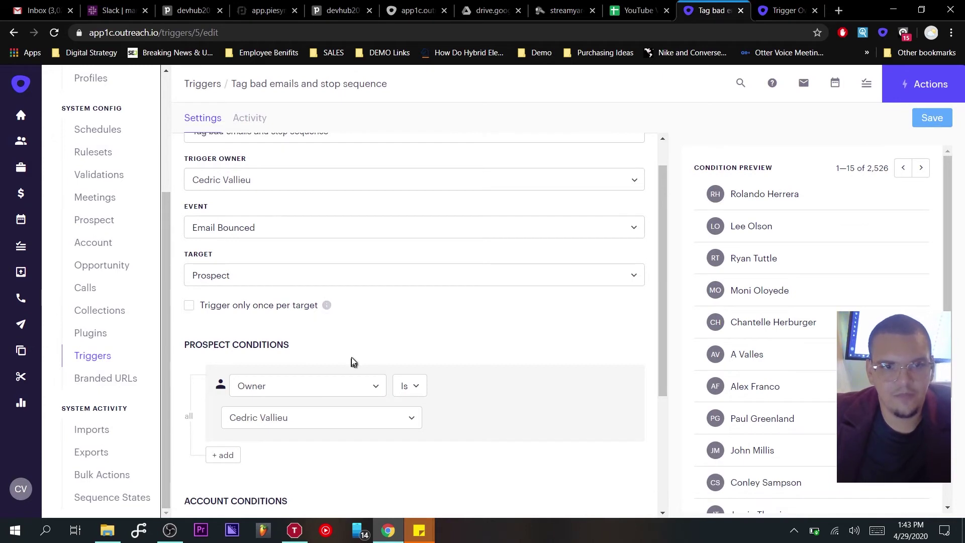
{"action": "scroll", "coordinate": [353, 361], "scroll_direction": "down", "scroll_amount": 1}
{"action": "scroll", "coordinate": [353, 361], "scroll_direction": "down", "scroll_amount": 2}
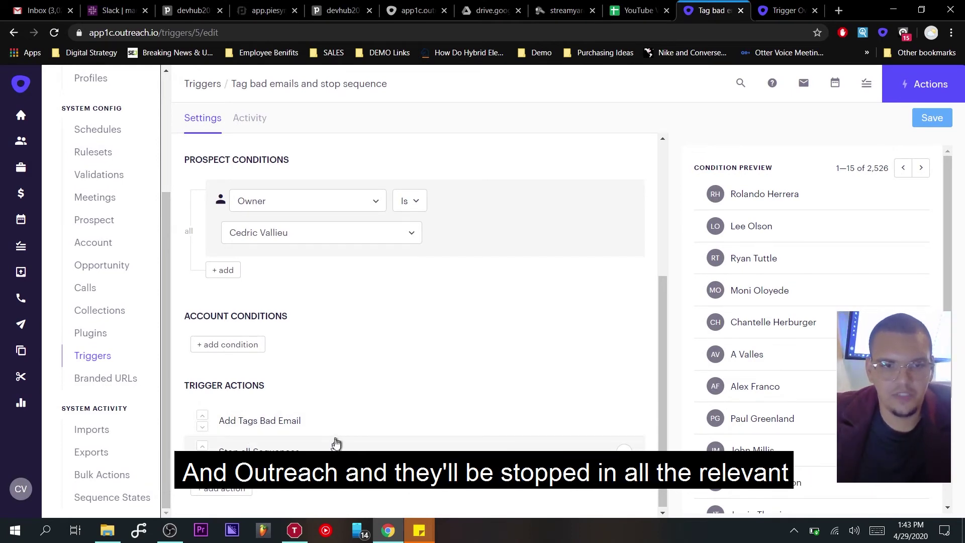
{"action": "left_click", "coordinate": [366, 431]}
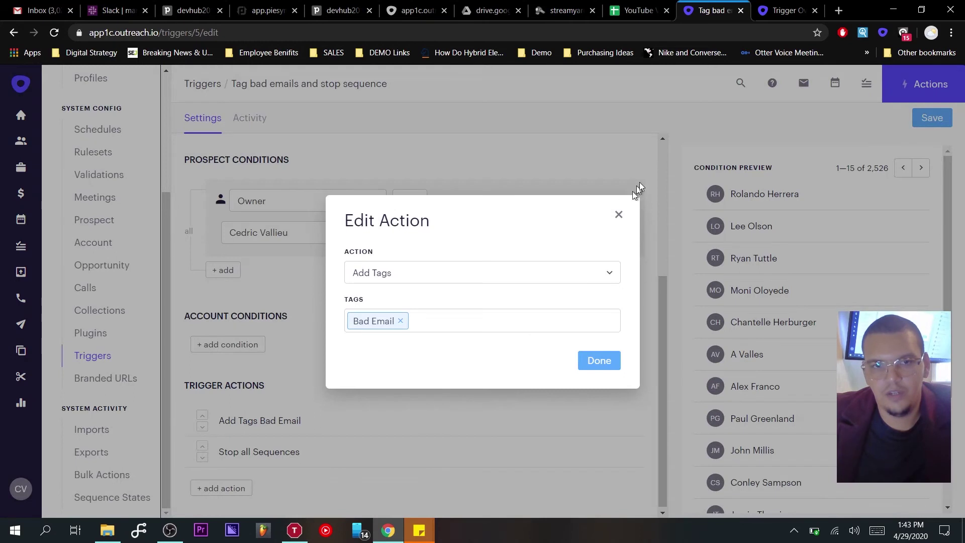
{"action": "left_click", "coordinate": [620, 207]}
{"action": "scroll", "coordinate": [622, 214], "scroll_direction": "up", "scroll_amount": 1}
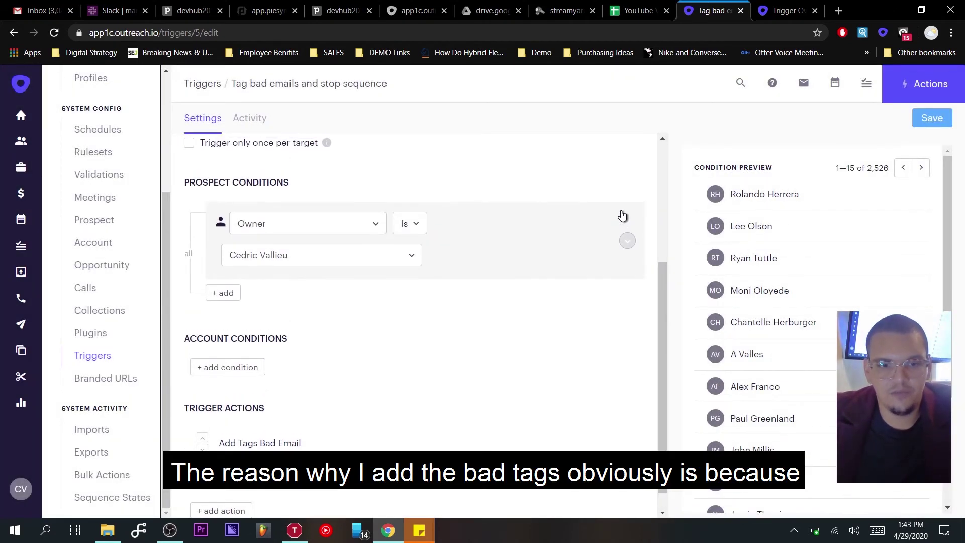
{"action": "scroll", "coordinate": [622, 216], "scroll_direction": "up", "scroll_amount": 2}
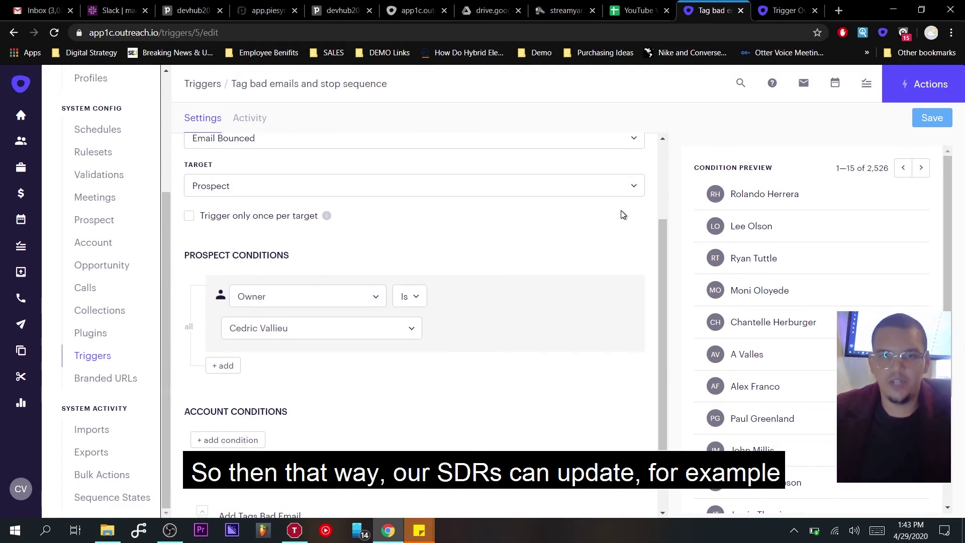
{"action": "scroll", "coordinate": [620, 210], "scroll_direction": "up", "scroll_amount": 3}
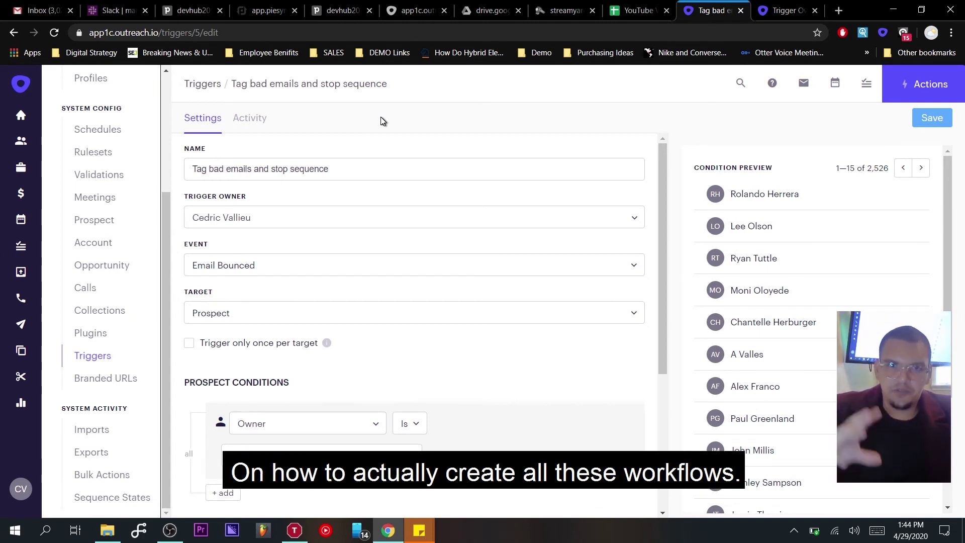
Return to the full list of triggers and look over the existing workflows.
{"action": "left_click", "coordinate": [203, 84]}
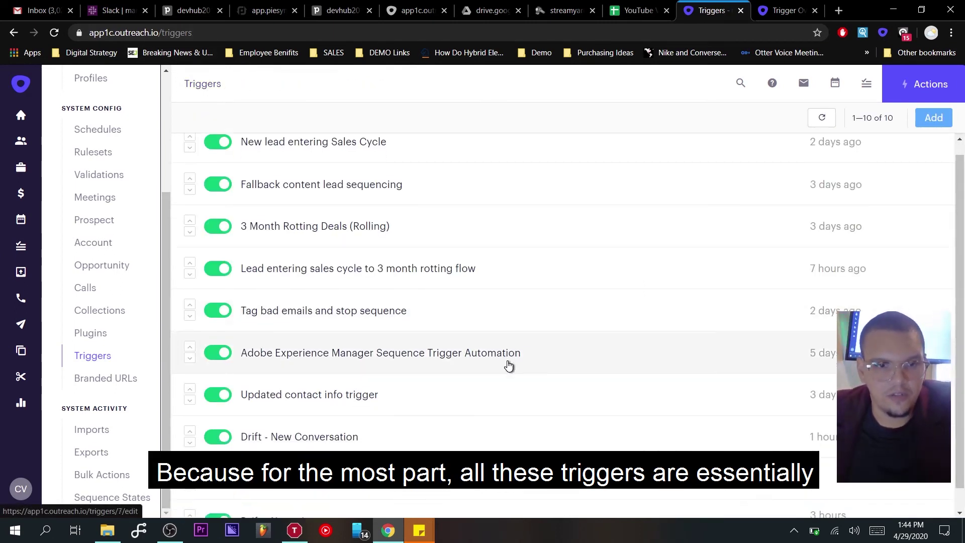
{"action": "scroll", "coordinate": [509, 366], "scroll_direction": "down", "scroll_amount": 1}
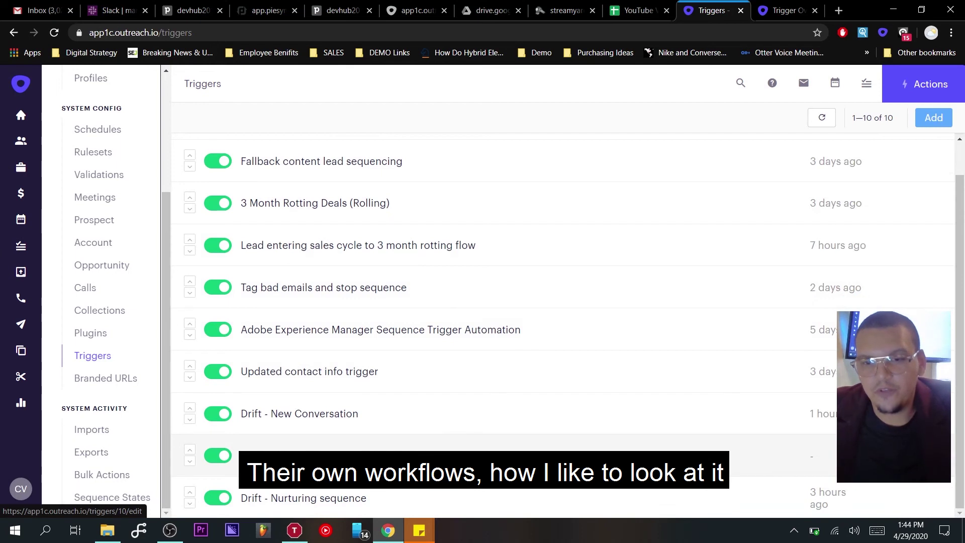
{"action": "scroll", "coordinate": [482, 456], "scroll_direction": "up", "scroll_amount": 1}
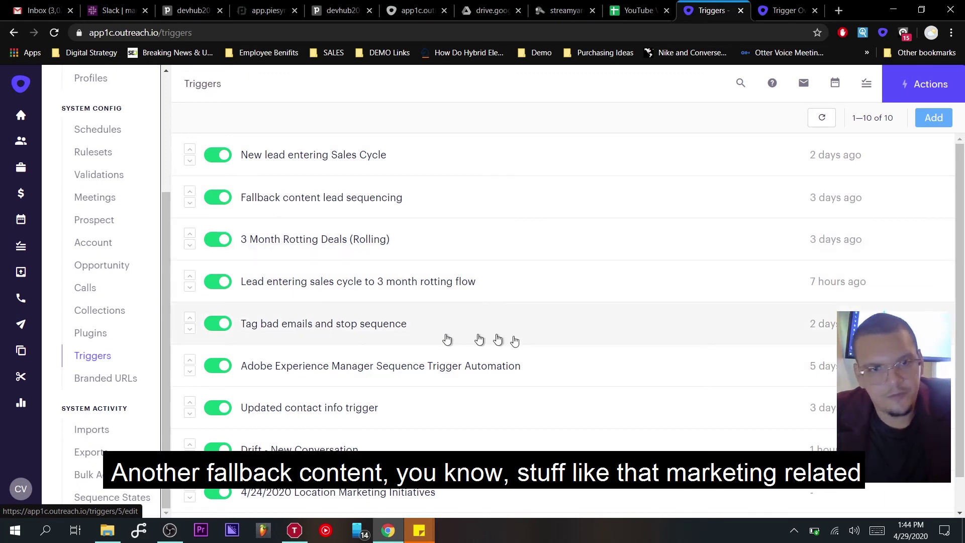
{"action": "scroll", "coordinate": [561, 346], "scroll_direction": "down", "scroll_amount": 1}
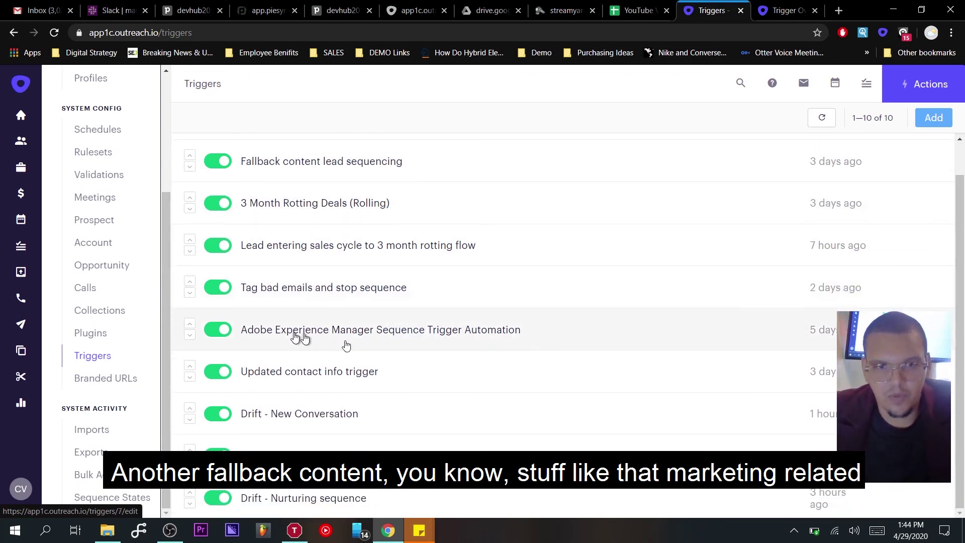